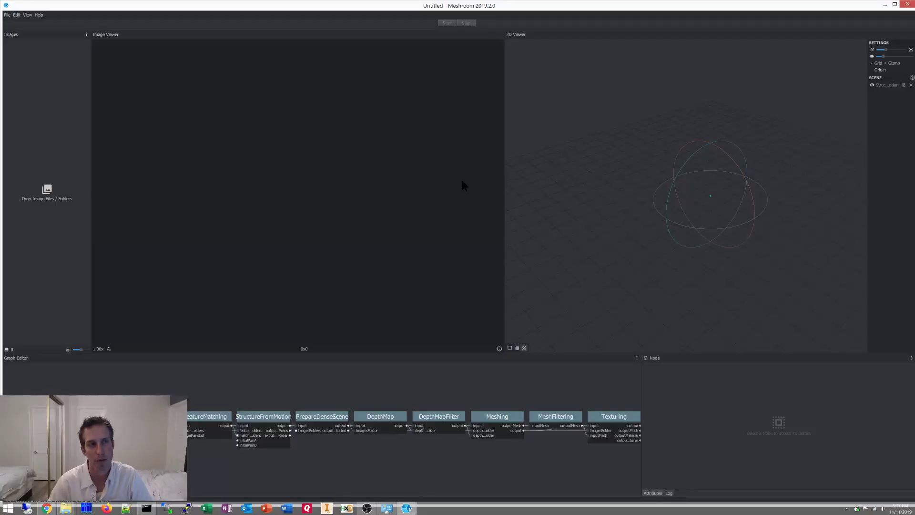
# - View Meshroom's version and credits information, then close it
pyautogui.click(39, 15)
pyautogui.click(51, 27)
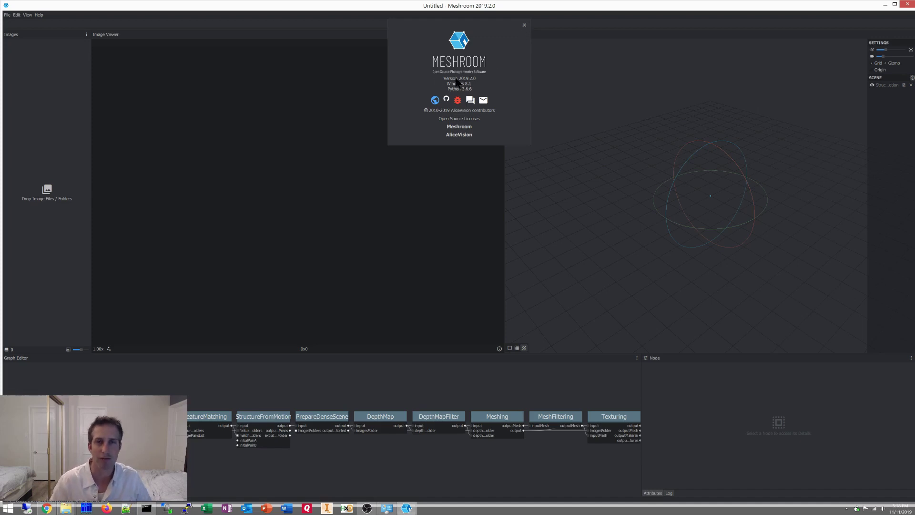
pyautogui.click(524, 24)
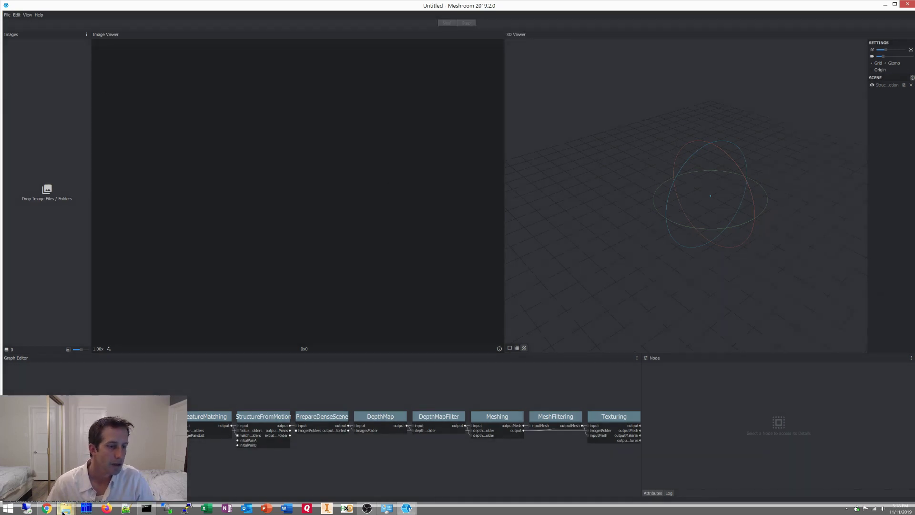
# - Drag all 100 photos from MeshroomProjects > gerrard-hall > images into Meshroom's Images panel
pyautogui.moveTo(64, 510)
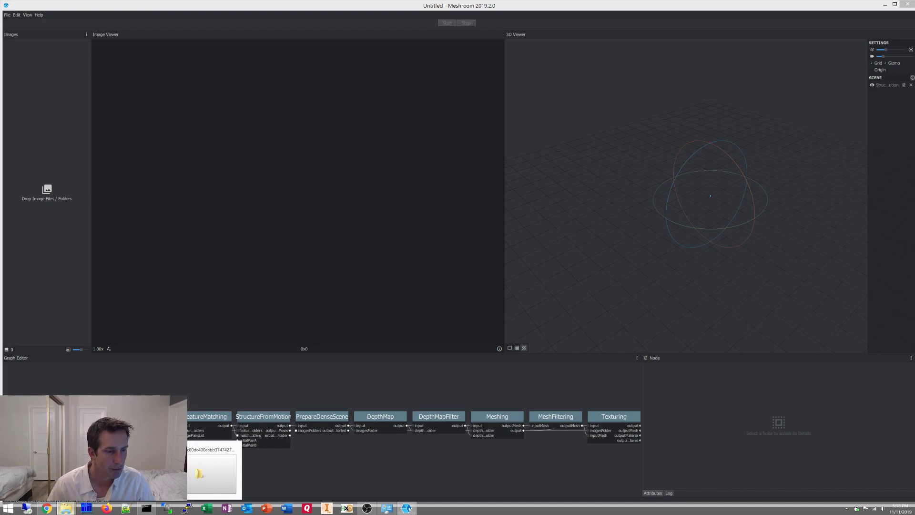
pyautogui.click(214, 472)
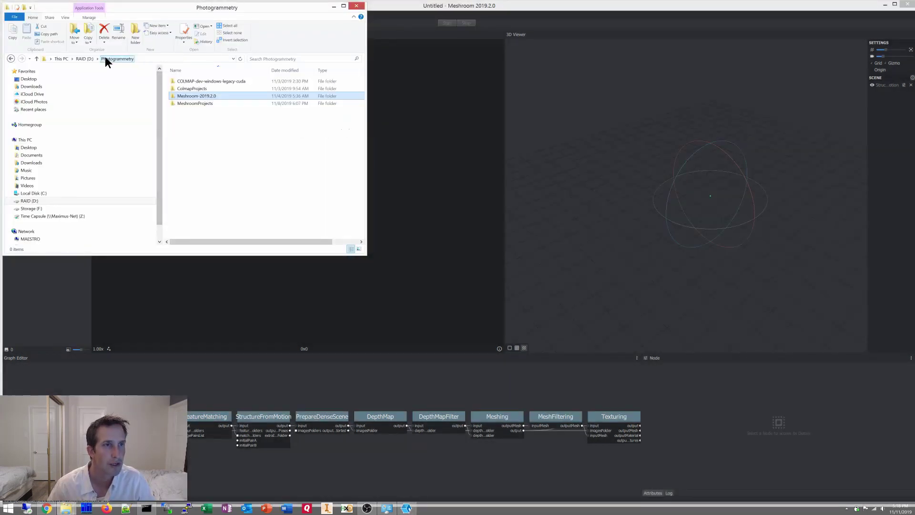
pyautogui.doubleClick(196, 101)
pyautogui.doubleClick(190, 88)
pyautogui.moveTo(199, 7); pyautogui.dragTo(510, 33)
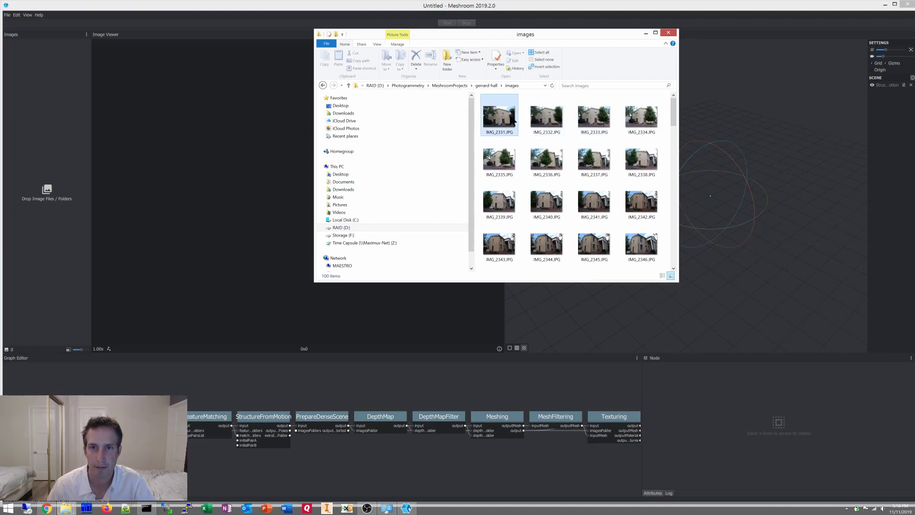
pyautogui.hotkey('ctrl', 'a')
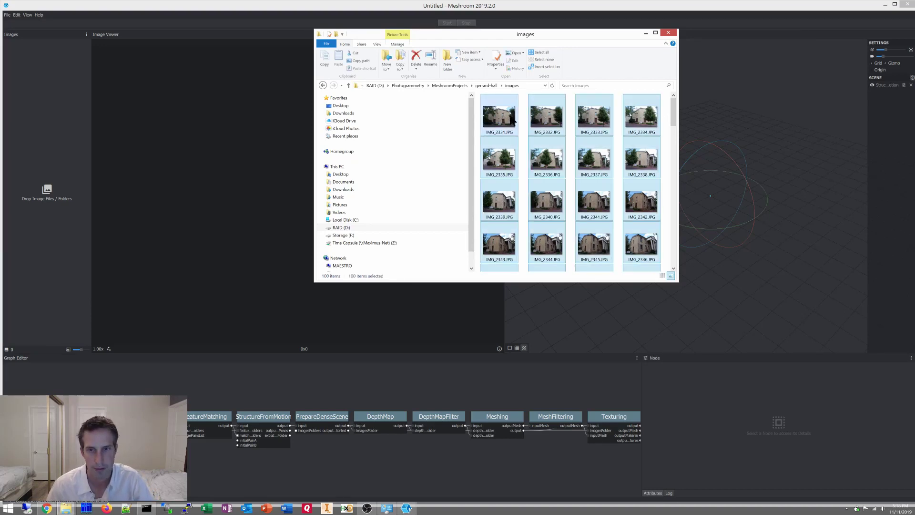
pyautogui.moveTo(514, 121); pyautogui.dragTo(51, 168)
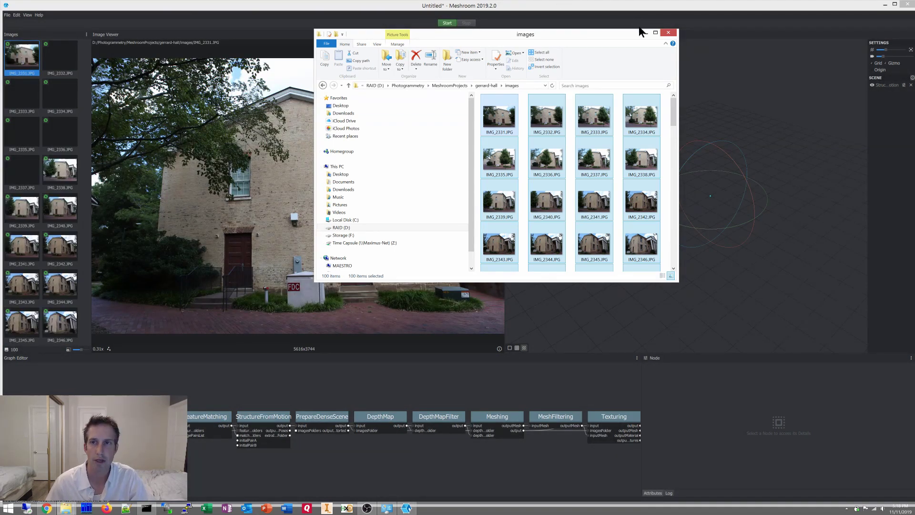
pyautogui.click(645, 33)
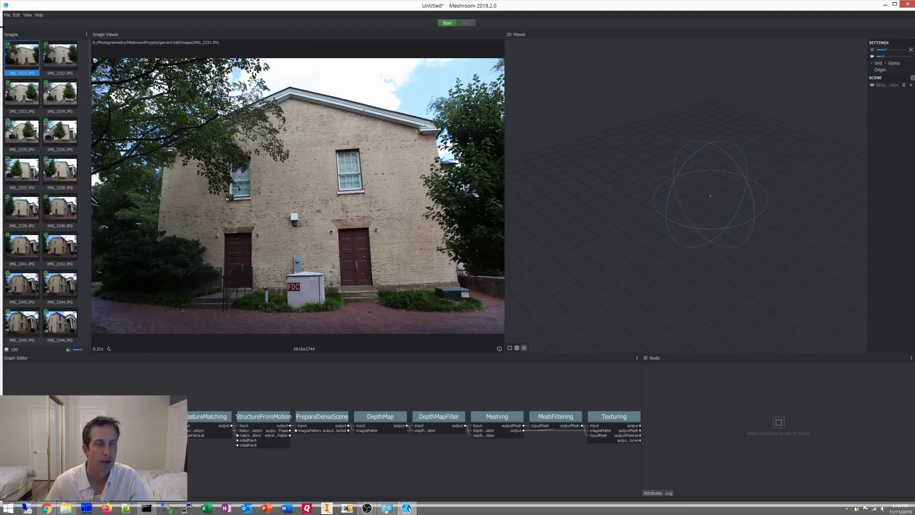
# - Save the project as gerrardHall.mg in the MeshroomProjects > gerrard-hall2 folder
pyautogui.click(7, 15)
pyautogui.click(14, 48)
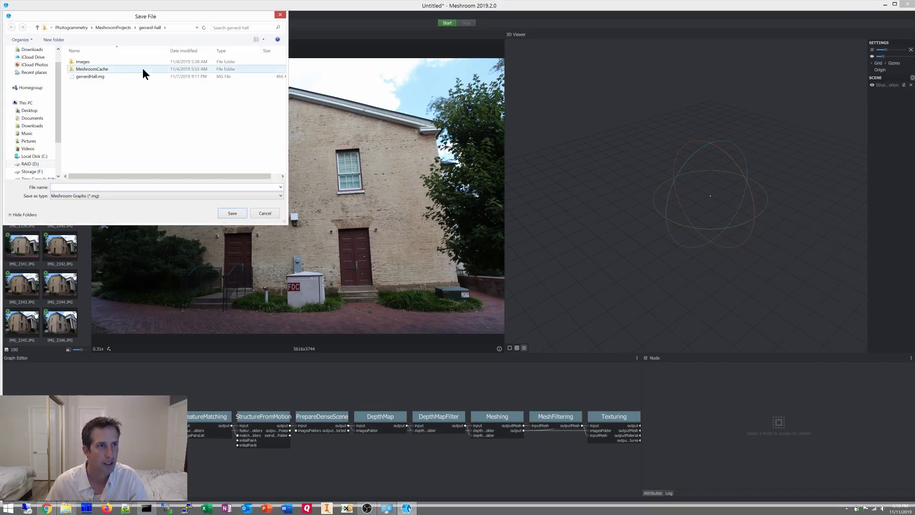
pyautogui.click(118, 27)
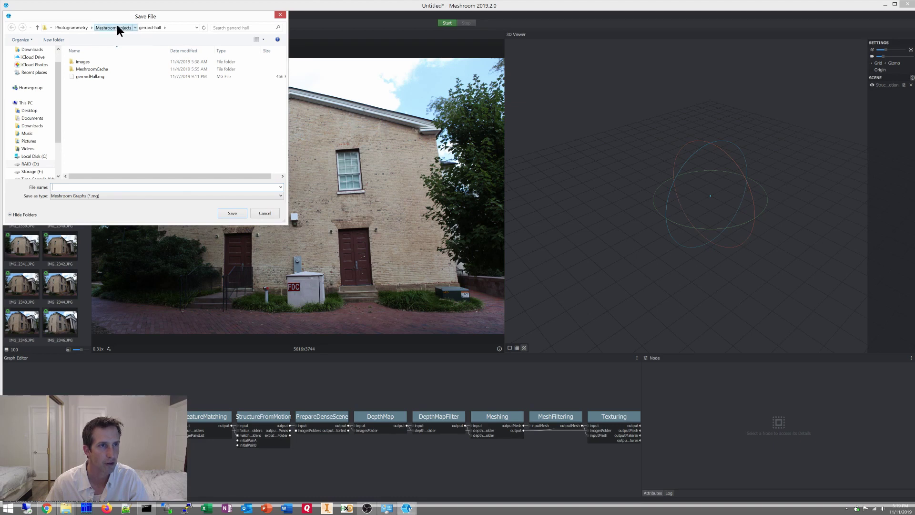
pyautogui.write('gerrardHall')
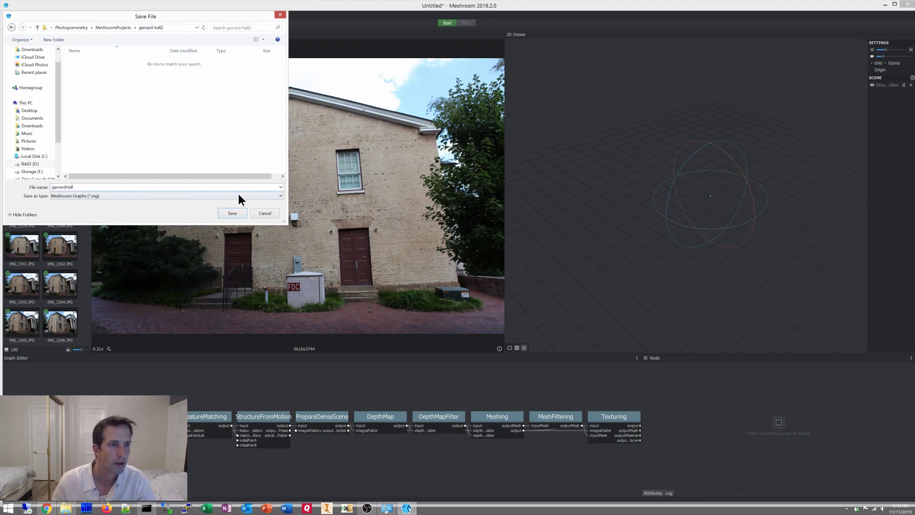
pyautogui.click(242, 213)
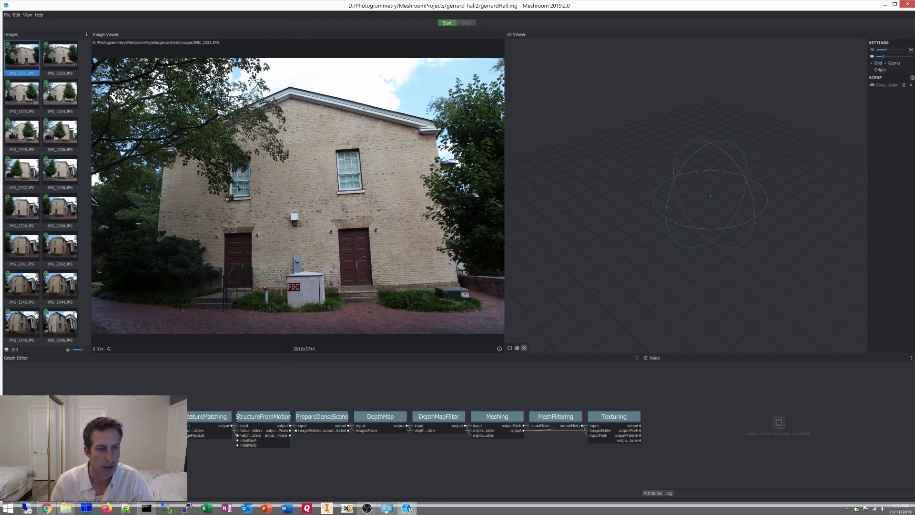
# - Compute the pipeline up to the StructureFromMotion node and bring the Meshroom.exe console forward
pyautogui.click(28, 416)
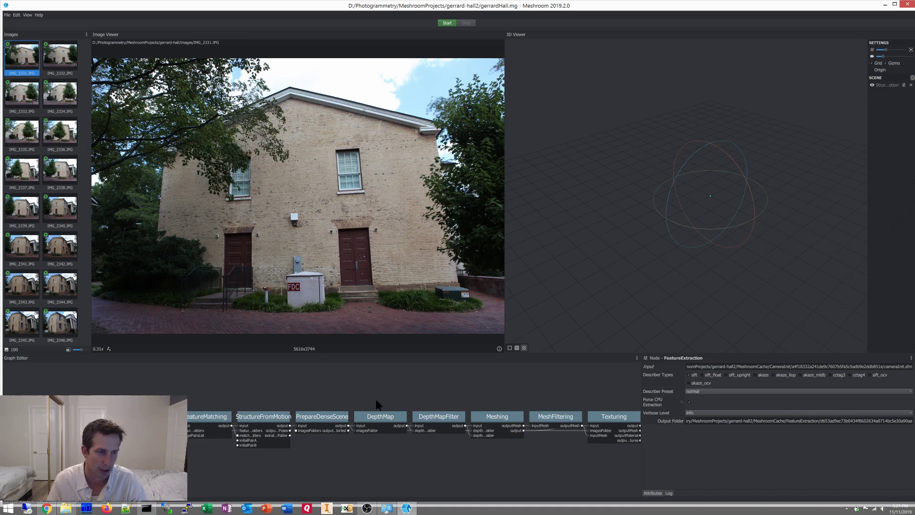
pyautogui.click(265, 421)
pyautogui.rightClick(266, 421)
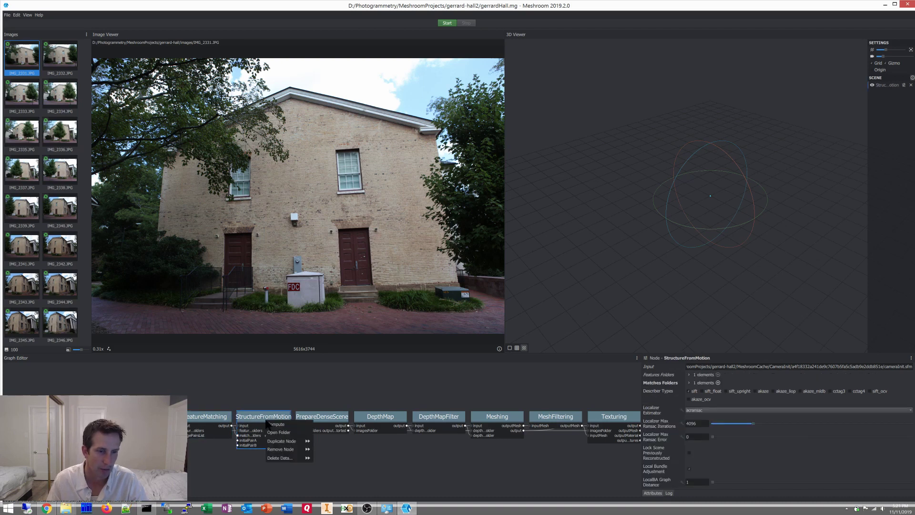
pyautogui.click(281, 424)
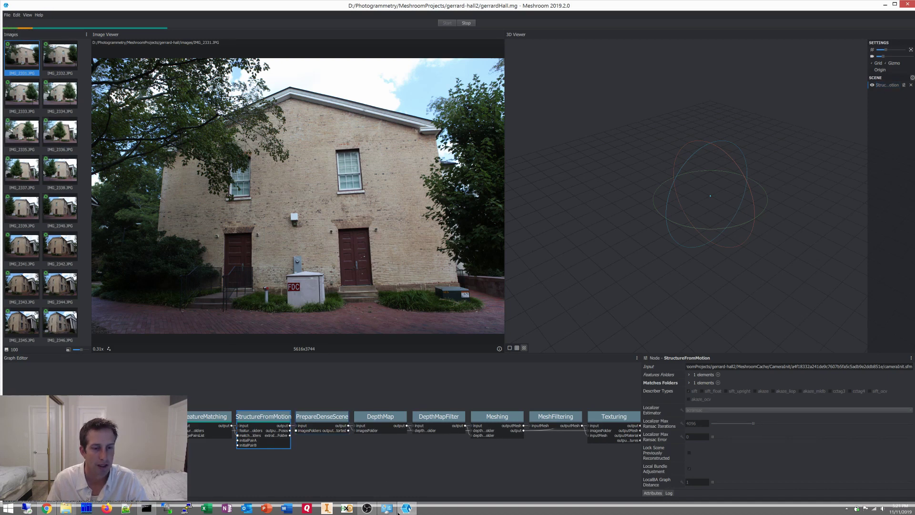
pyautogui.moveTo(407, 509)
pyautogui.click(399, 480)
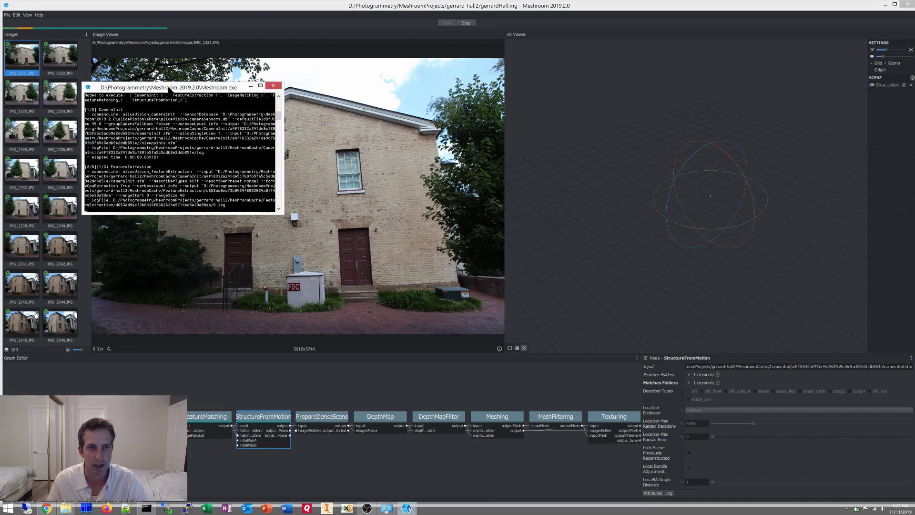
# - Move the console aside, return to the main window, and check then deselect StructureFromMotion
pyautogui.moveTo(177, 86); pyautogui.dragTo(527, 60)
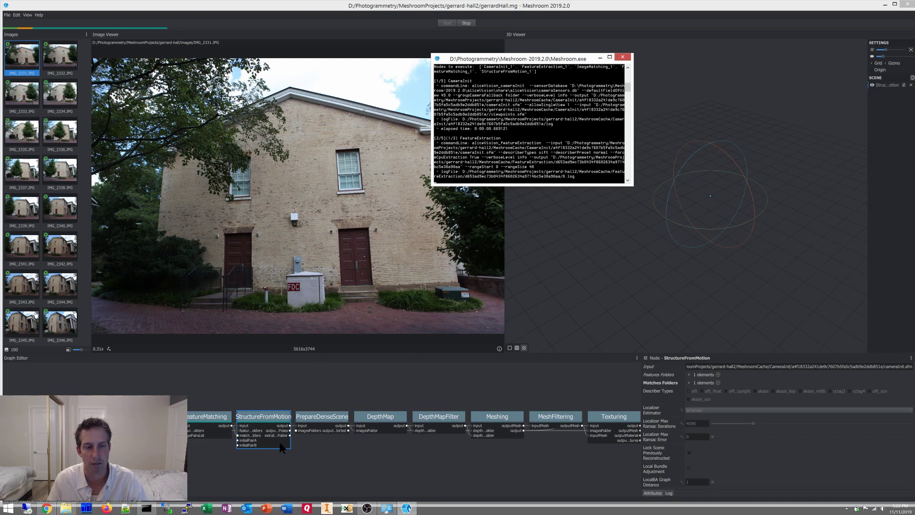
pyautogui.click(218, 479)
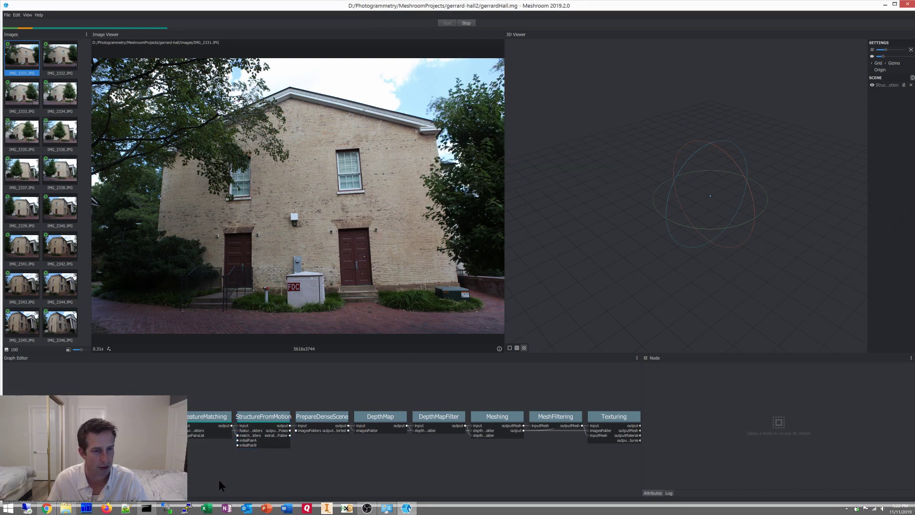
pyautogui.click(247, 443)
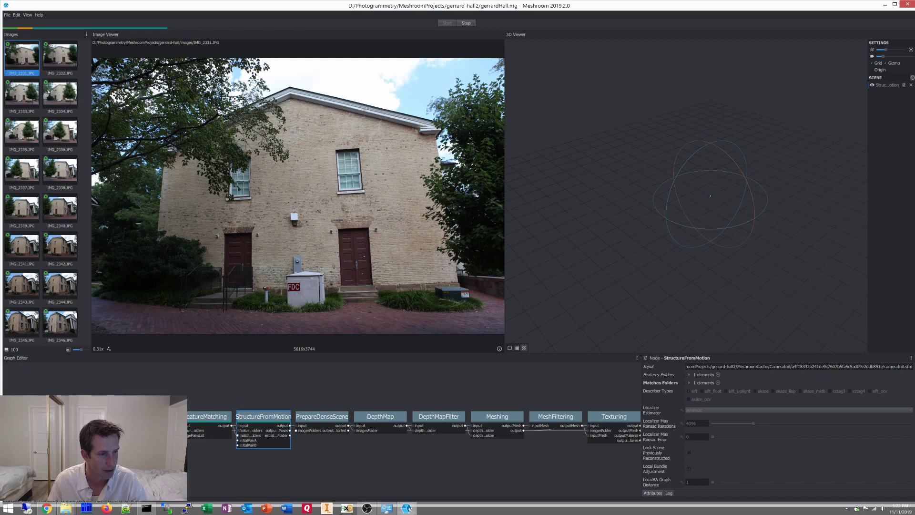
pyautogui.press('Escape')
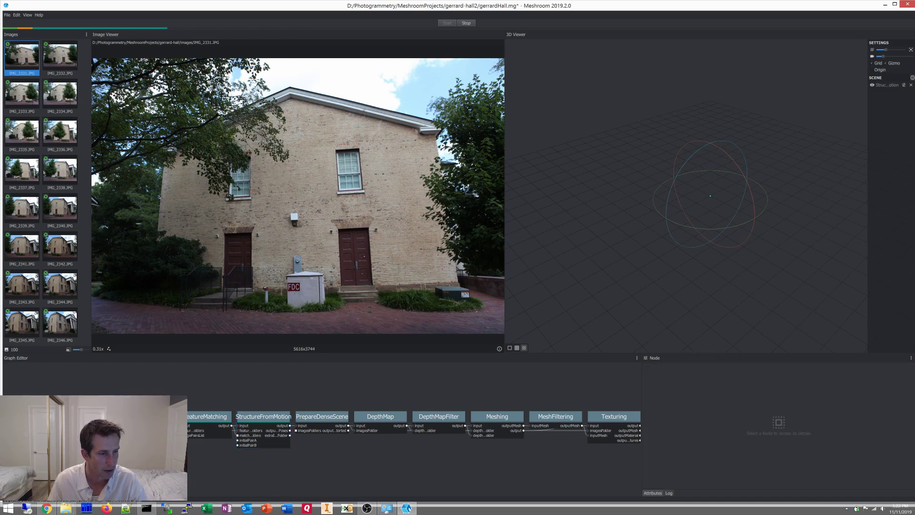
# - Check the Texturing node's action menu and zoom the Graph Editor across the full node chain
pyautogui.scroll(-5, 92, 452)
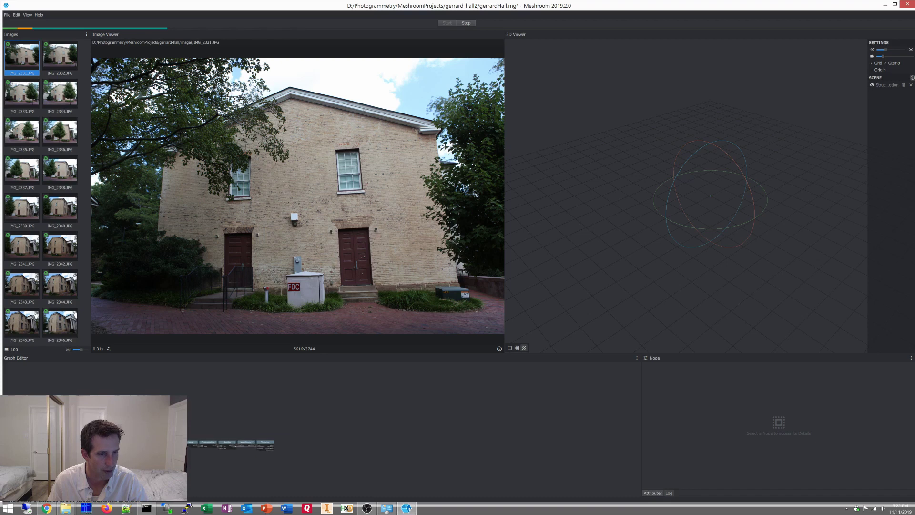
pyautogui.scroll(5, 242, 460)
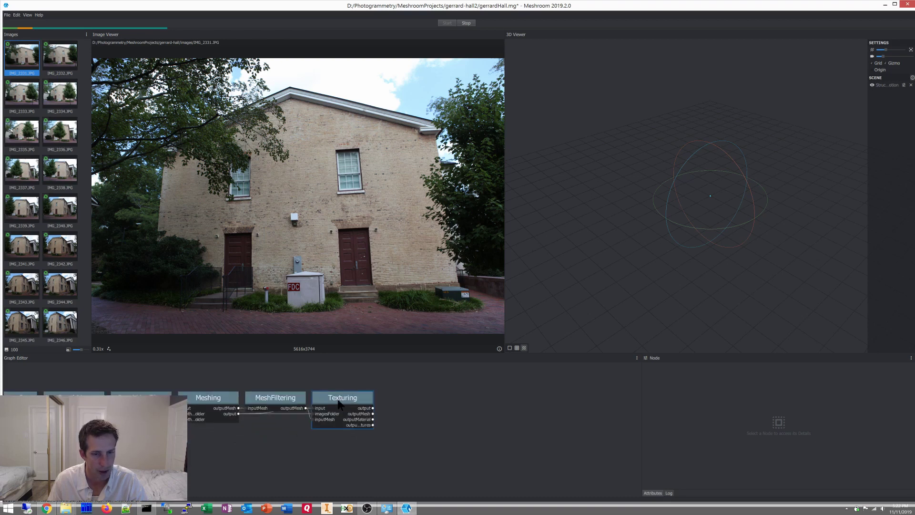
pyautogui.rightClick(339, 402)
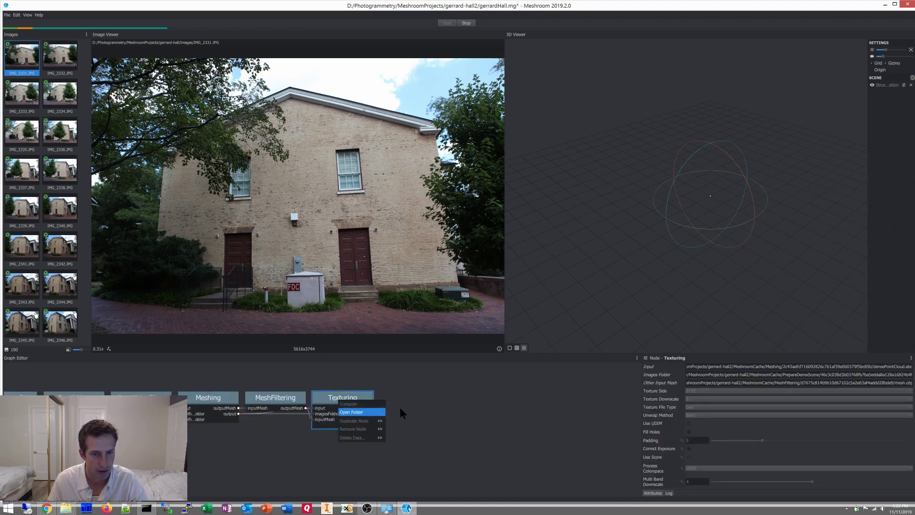
pyautogui.click(443, 407)
pyautogui.scroll(-6, 292, 435)
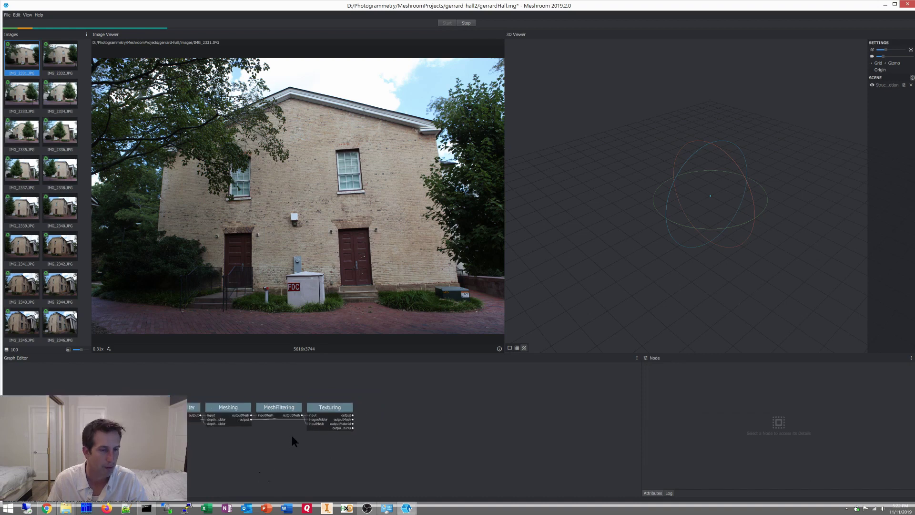
pyautogui.scroll(-3, 292, 436)
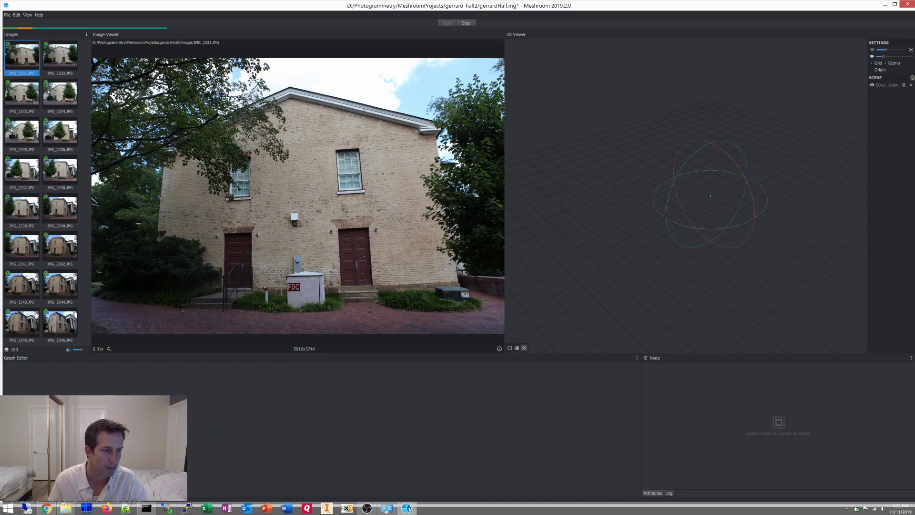
pyautogui.scroll(5, 267, 429)
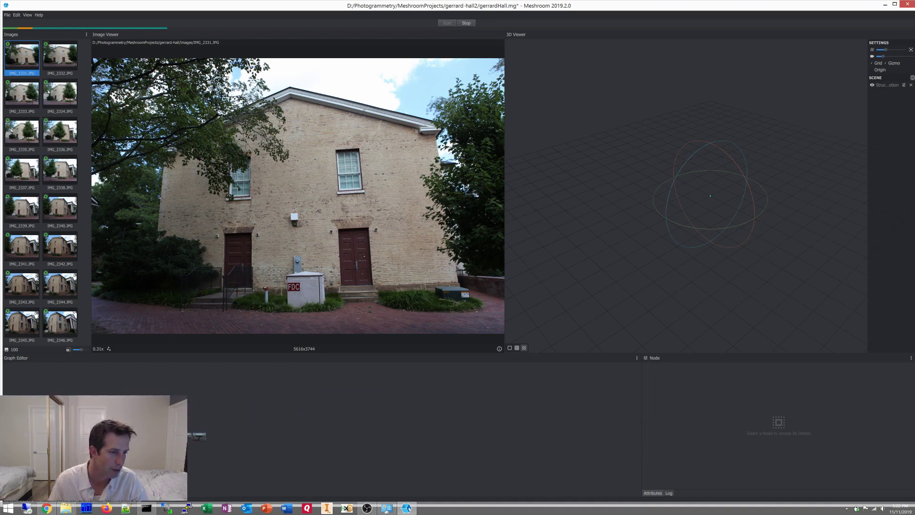
pyautogui.scroll(4, 210, 433)
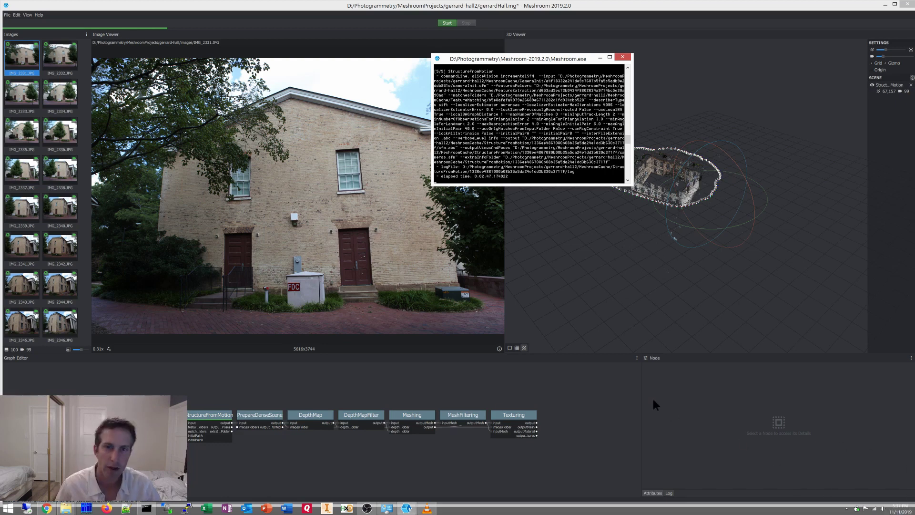
# - Scroll through the processing console log, then hide the Meshroom.exe console
pyautogui.scroll(2, 529, 124)
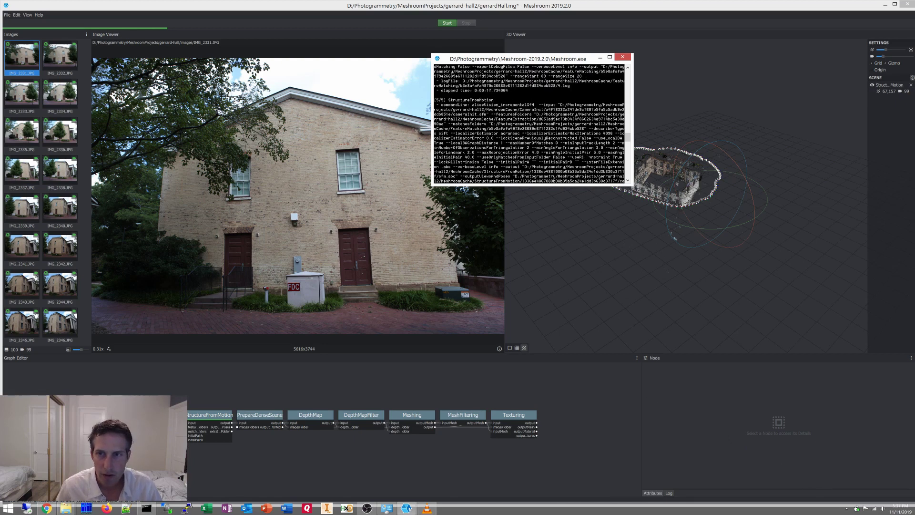
pyautogui.scroll(10, 501, 158)
pyautogui.scroll(15, 530, 124)
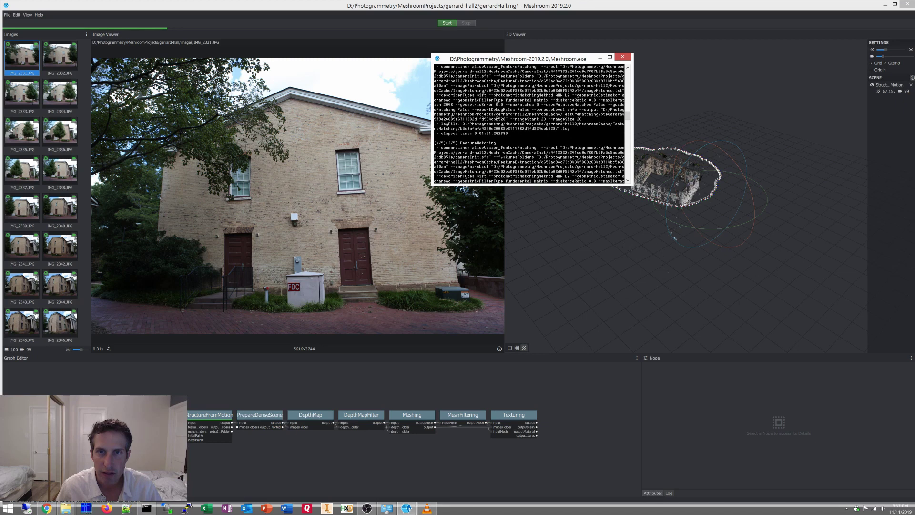
pyautogui.scroll(-6, 529, 124)
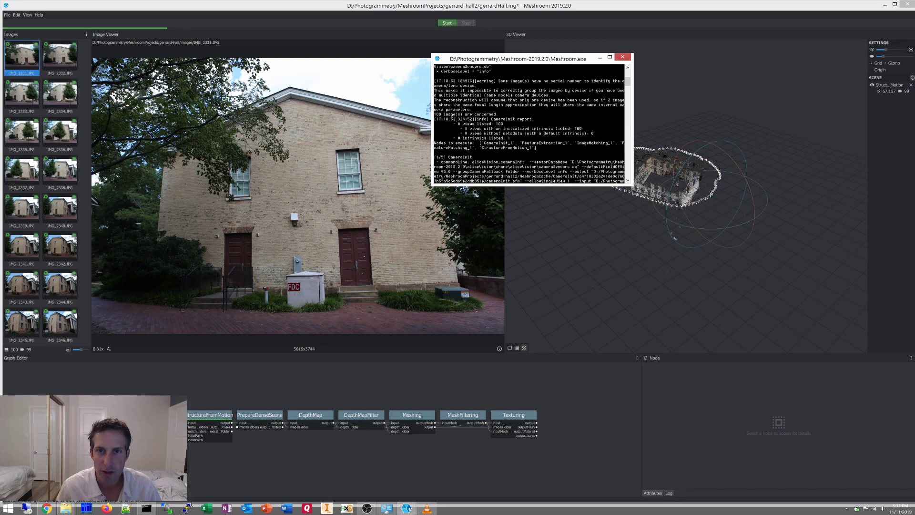
pyautogui.scroll(-10, 529, 124)
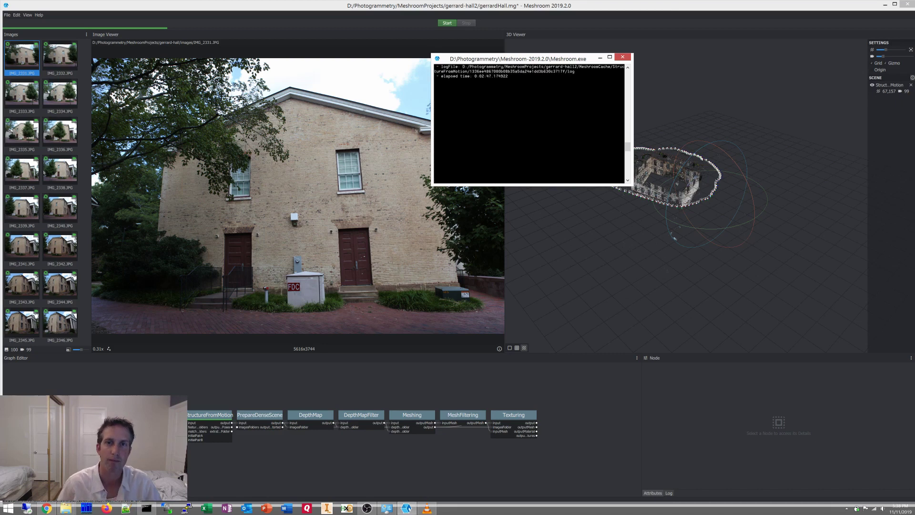
pyautogui.scroll(3, 529, 124)
pyautogui.click(600, 57)
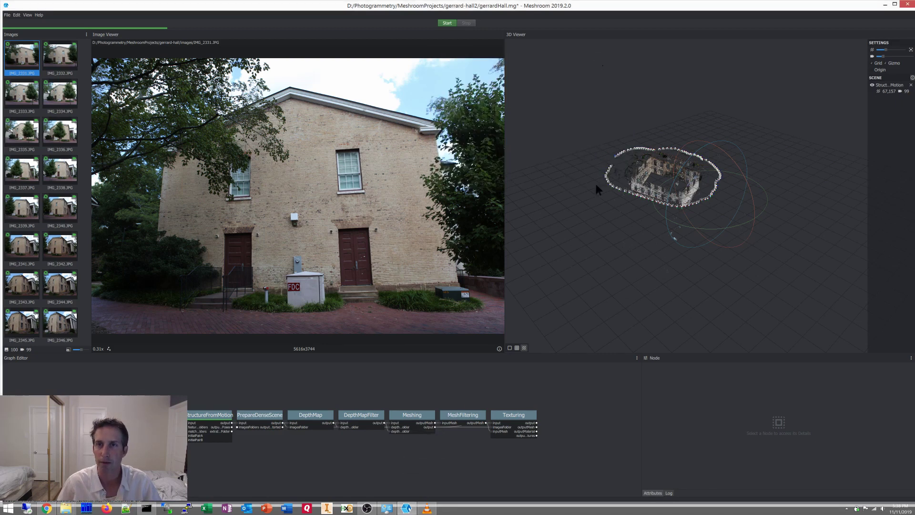
# - Orbit the sparse point cloud to edge-on and oblique views in the 3D Viewer
pyautogui.scroll(3, 660, 204)
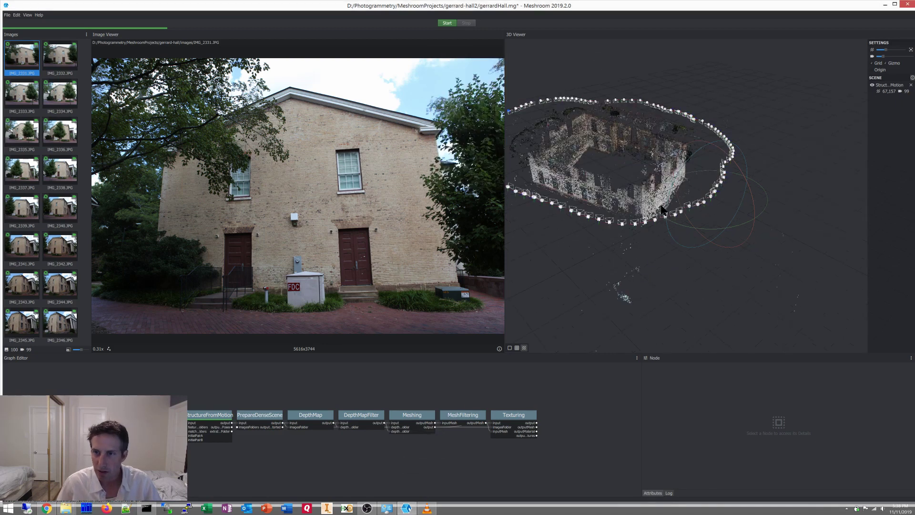
pyautogui.rightClick(693, 250)
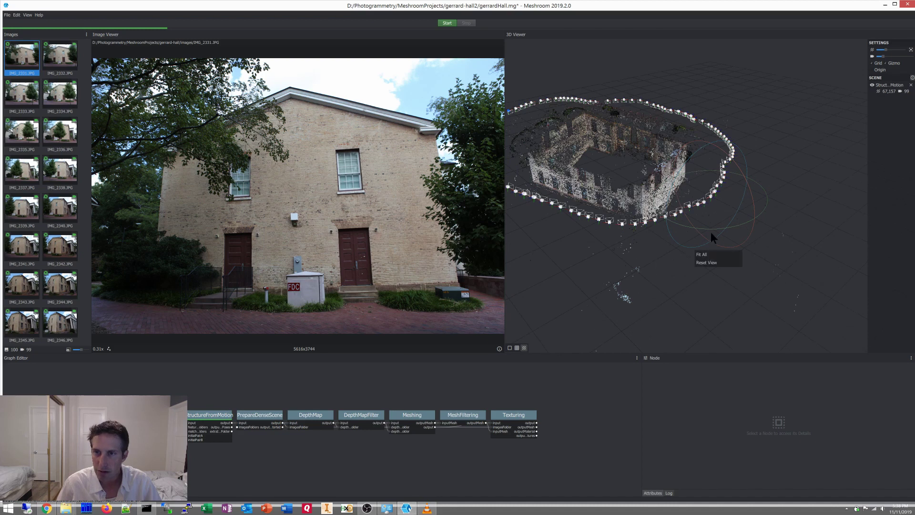
pyautogui.click(743, 239)
pyautogui.moveTo(747, 238); pyautogui.dragTo(704, 198)
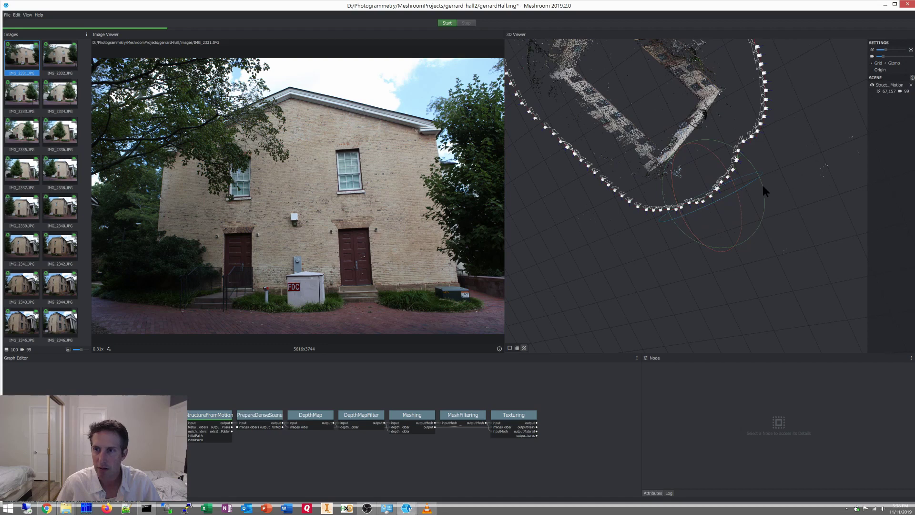
pyautogui.moveTo(763, 190); pyautogui.dragTo(657, 214)
pyautogui.scroll(-5, 731, 256)
pyautogui.scroll(5, 686, 255)
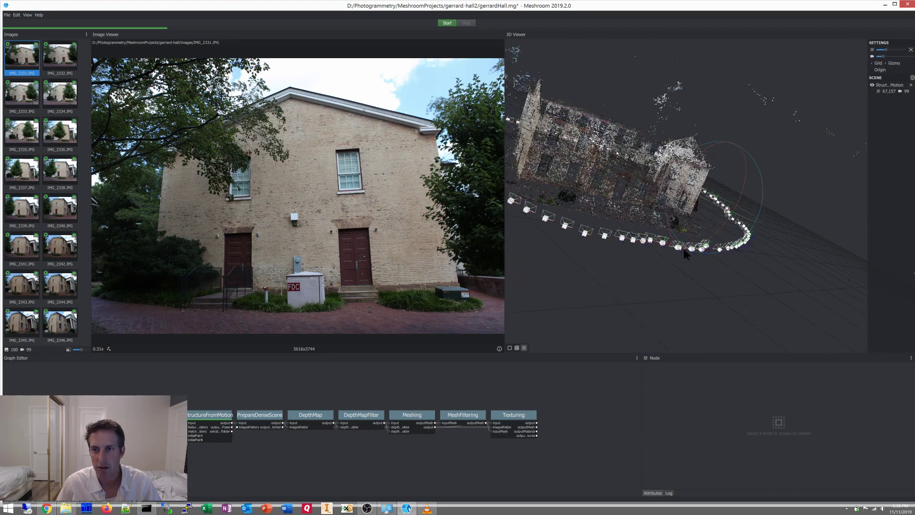
# - Keep orbiting and zooming around the 67,157-point cloud and its ring of 99 cameras
pyautogui.moveTo(762, 185); pyautogui.dragTo(575, 224)
pyautogui.moveTo(631, 237); pyautogui.dragTo(648, 230)
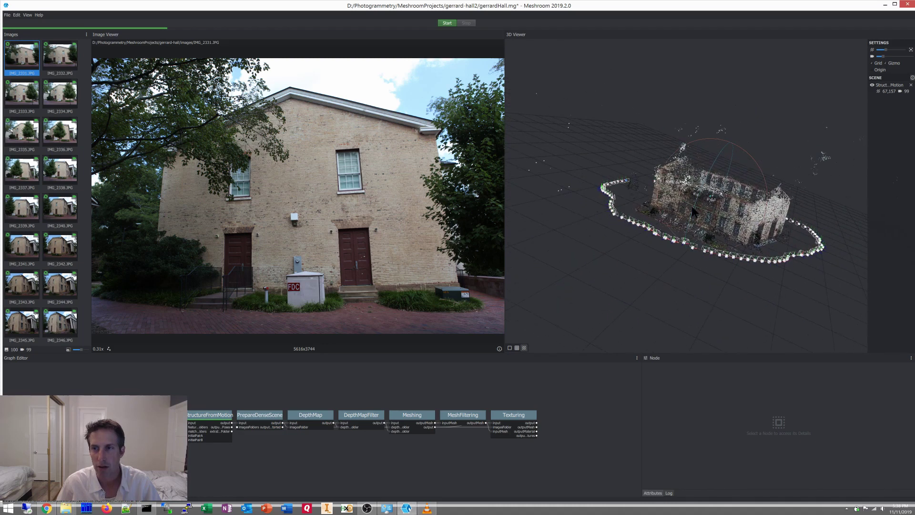
pyautogui.moveTo(699, 212)
pyautogui.mouseDown()
pyautogui.moveTo(707, 215)
pyautogui.moveTo(708, 204)
pyautogui.moveTo(699, 205)
pyautogui.mouseUp()
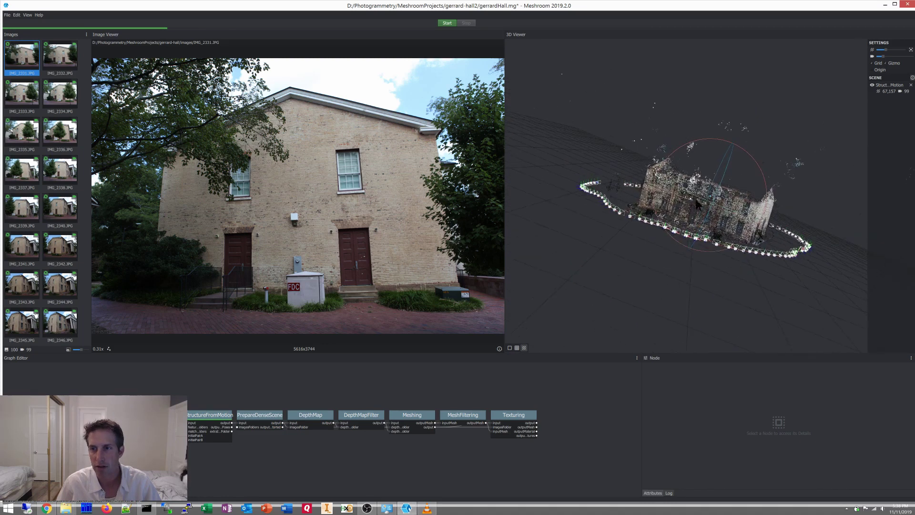
pyautogui.moveTo(707, 140); pyautogui.dragTo(735, 248)
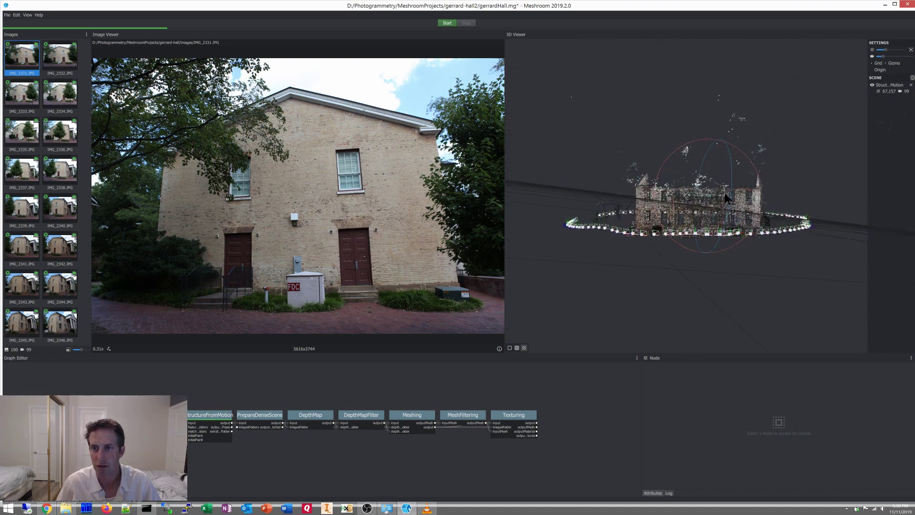
pyautogui.scroll(5, 724, 193)
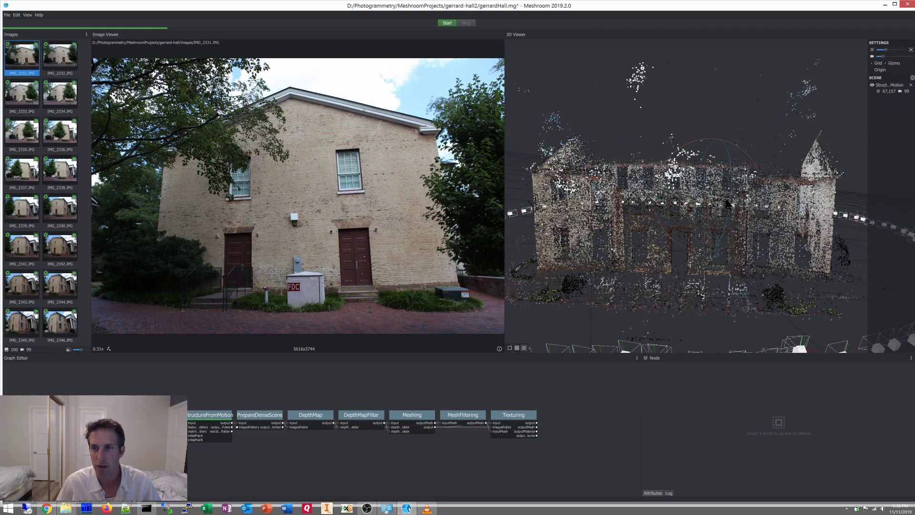
pyautogui.scroll(-5, 729, 206)
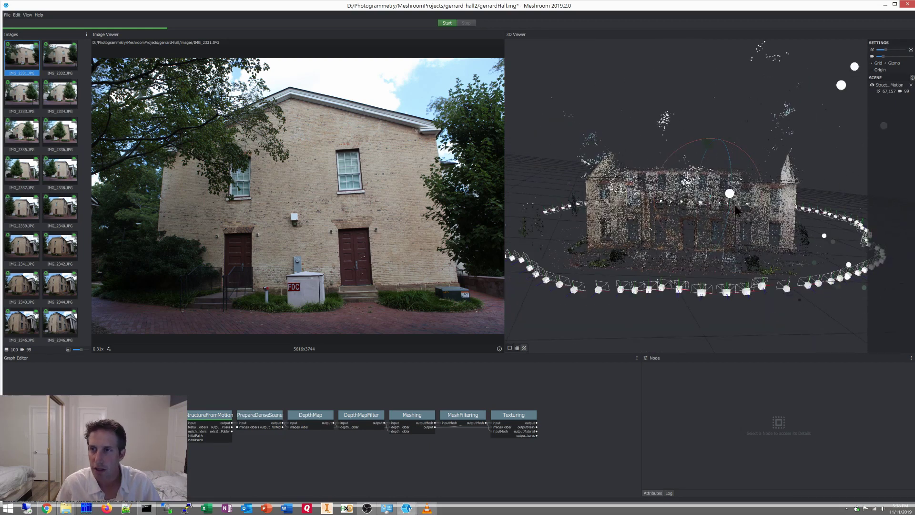
pyautogui.scroll(-3, 737, 210)
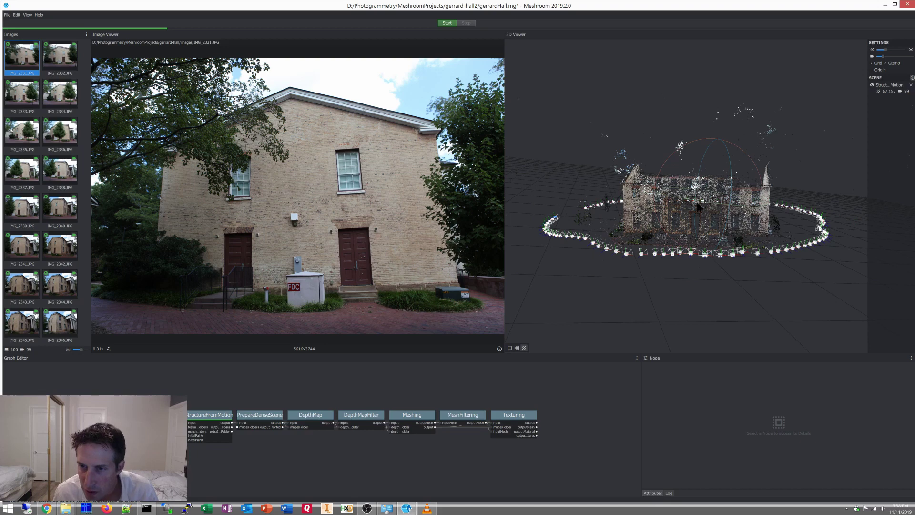
pyautogui.scroll(4, 698, 205)
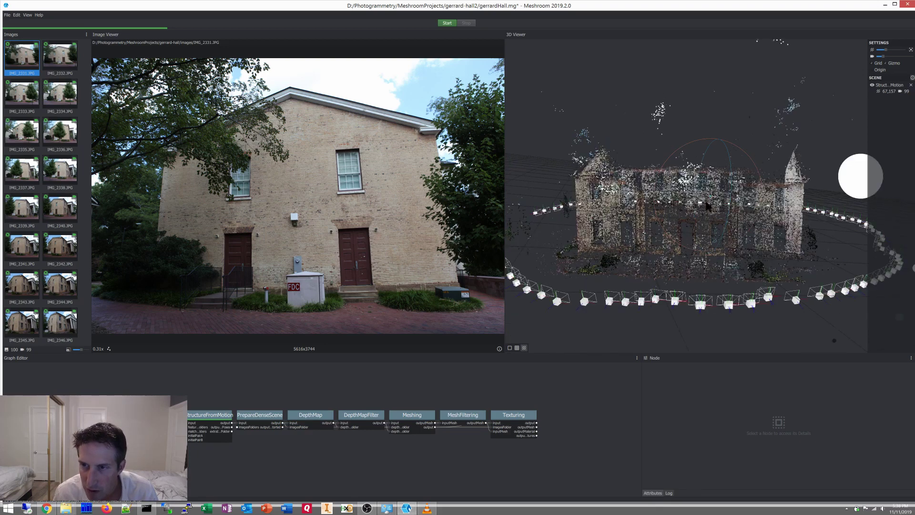
pyautogui.moveTo(708, 206); pyautogui.dragTo(774, 204)
pyautogui.moveTo(729, 206); pyautogui.dragTo(639, 200)
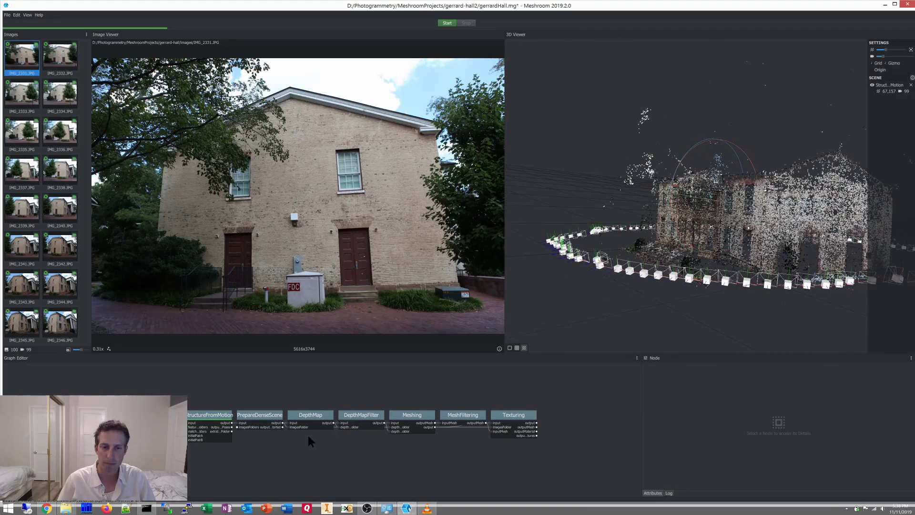
# - Review the PrepareDenseScene through Texturing node settings, then compute the pipeline through Texturing
pyautogui.click(253, 426)
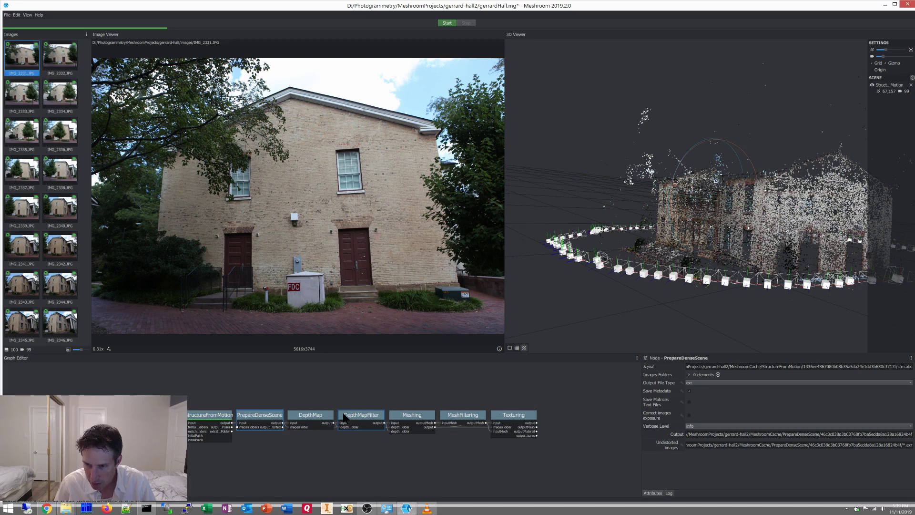
pyautogui.click(304, 419)
pyautogui.click(344, 417)
pyautogui.click(412, 418)
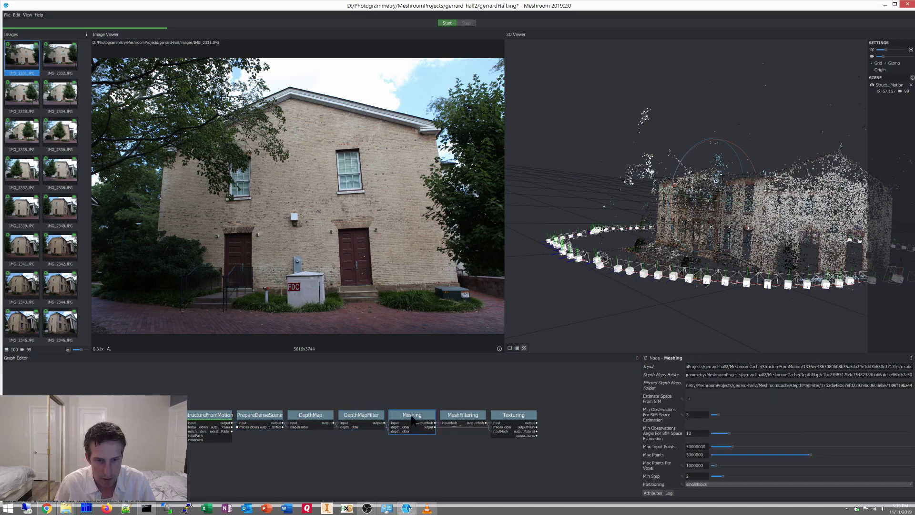
pyautogui.click(475, 419)
pyautogui.click(514, 418)
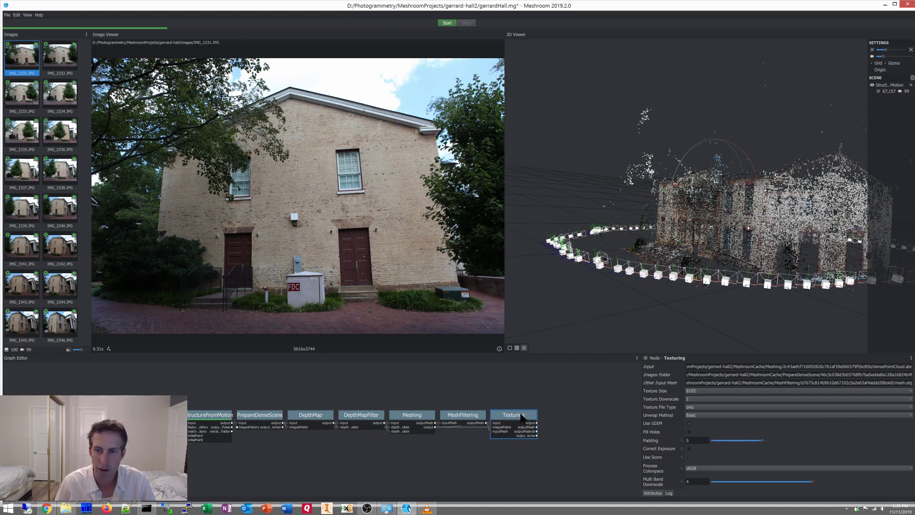
pyautogui.rightClick(516, 419)
pyautogui.click(525, 429)
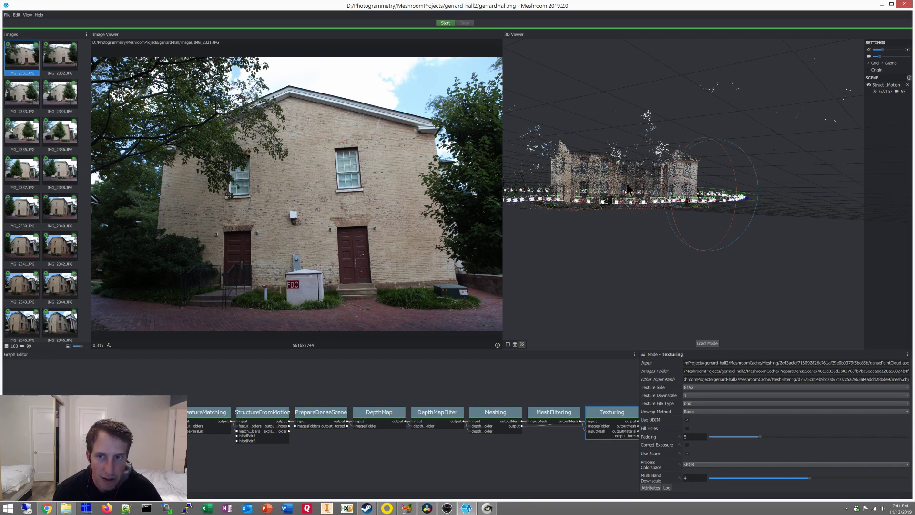
pyautogui.scroll(5, 636, 199)
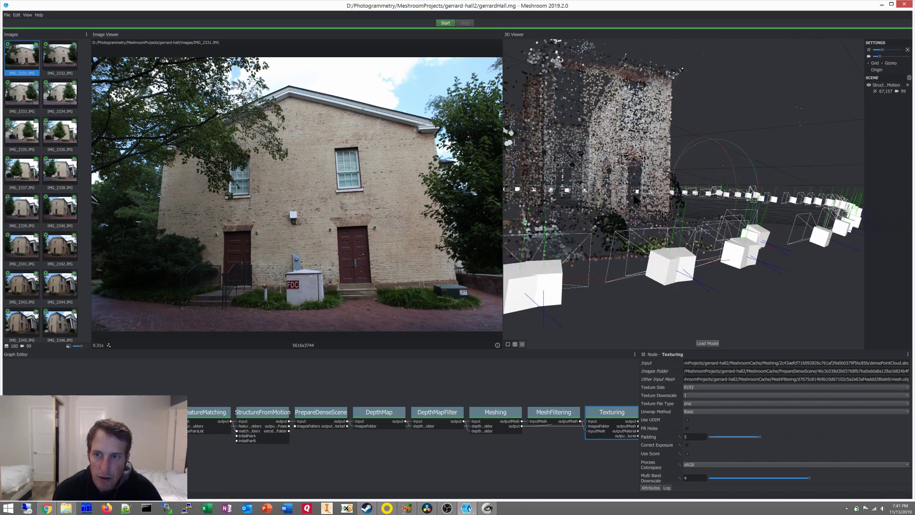
pyautogui.scroll(-4, 636, 200)
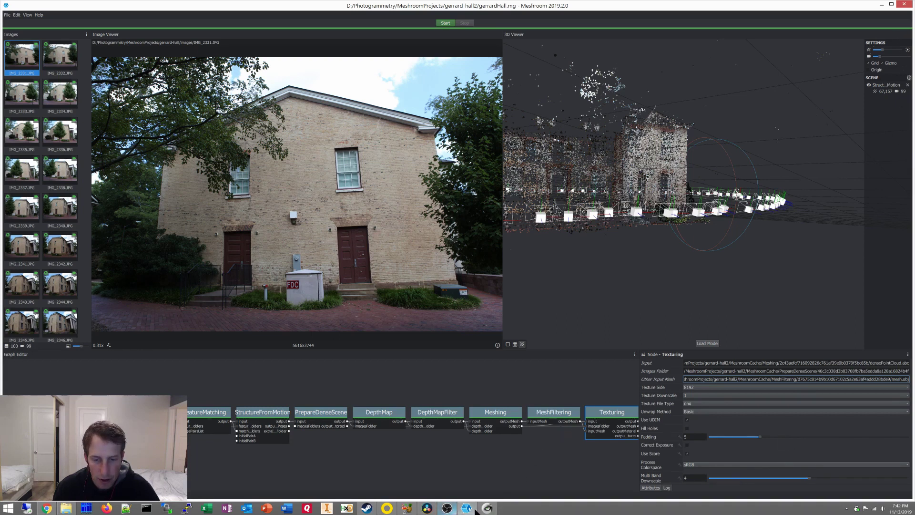
# - In MeshLab, import texturedMesh.obj from the project's Texturing output folder via Import Mesh
pyautogui.click(487, 509)
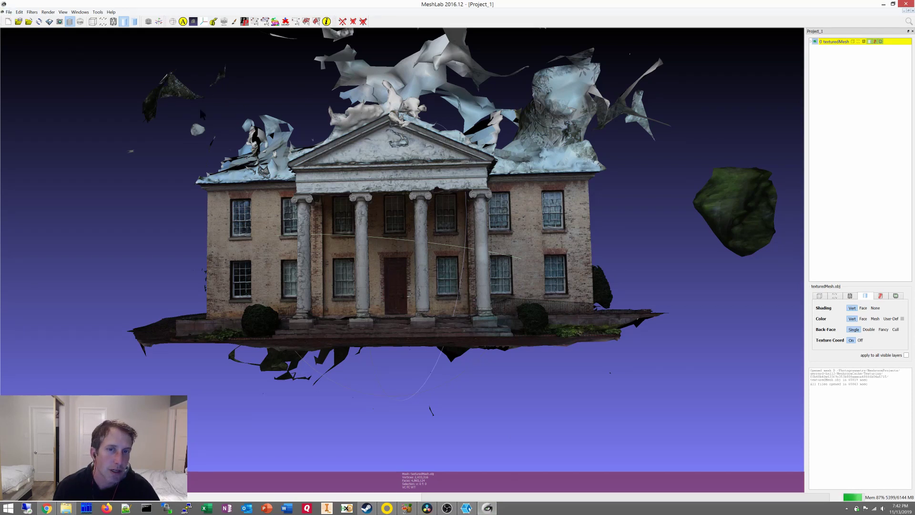
pyautogui.click(8, 12)
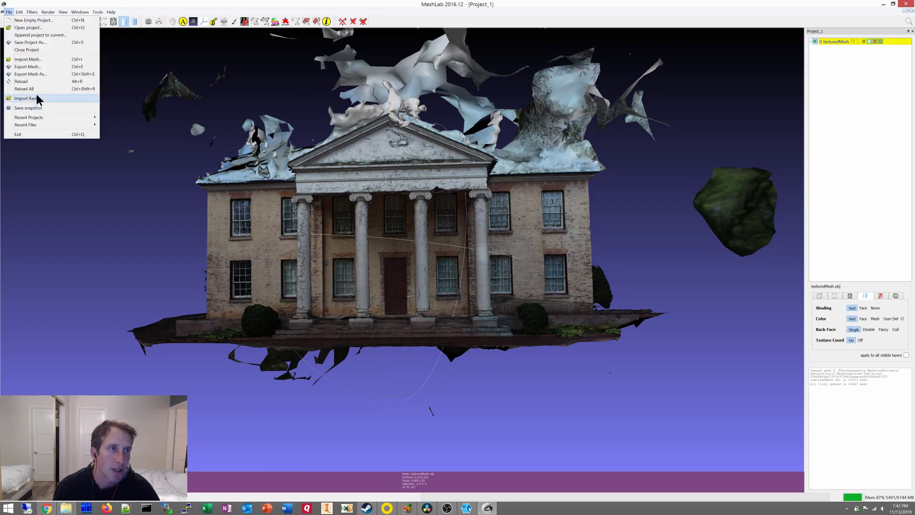
pyautogui.click(41, 59)
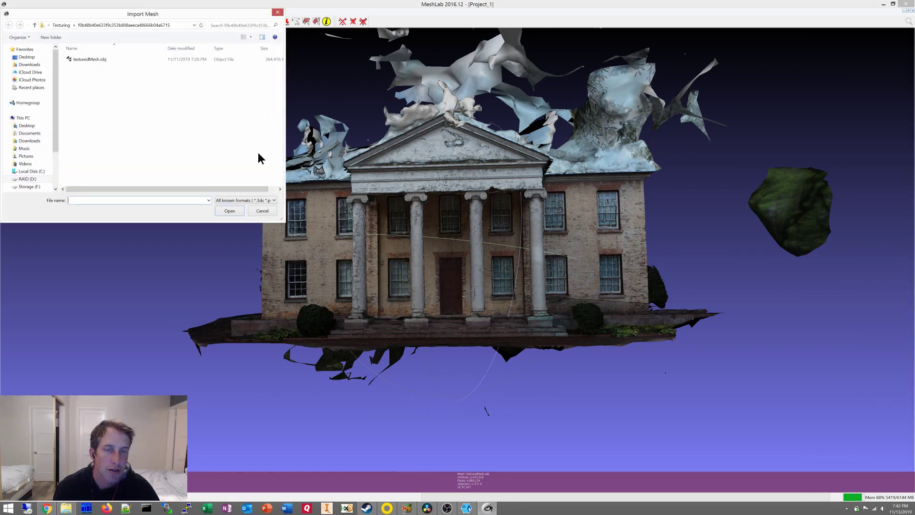
pyautogui.click(59, 25)
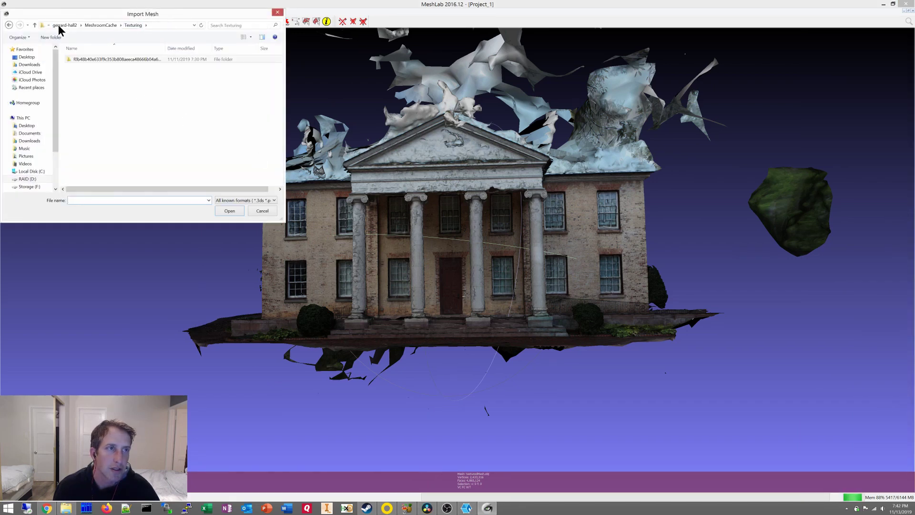
pyautogui.doubleClick(124, 59)
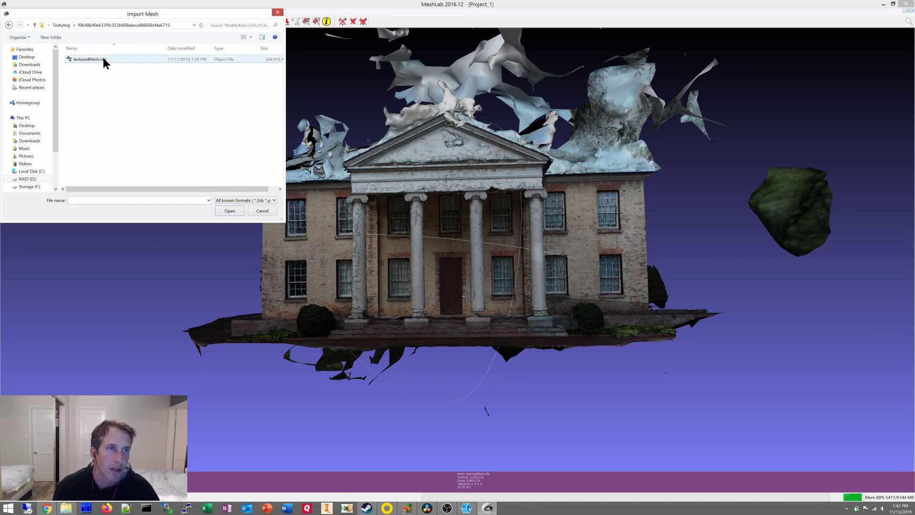
pyautogui.click(263, 211)
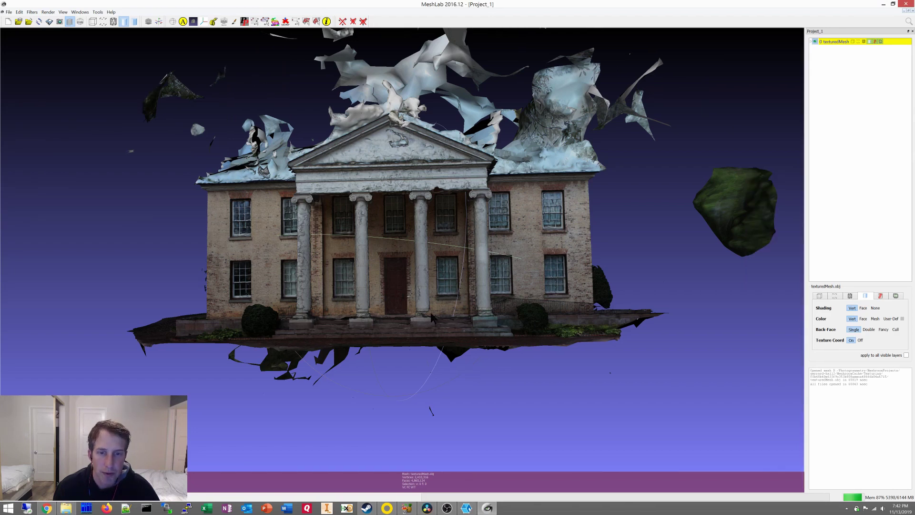
pyautogui.scroll(-5, 432, 316)
pyautogui.scroll(2, 420, 354)
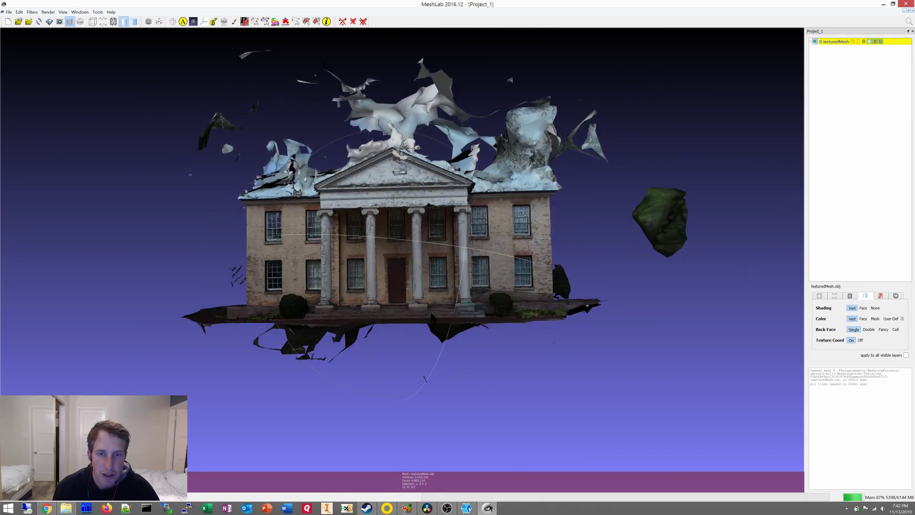
pyautogui.scroll(5, 430, 312)
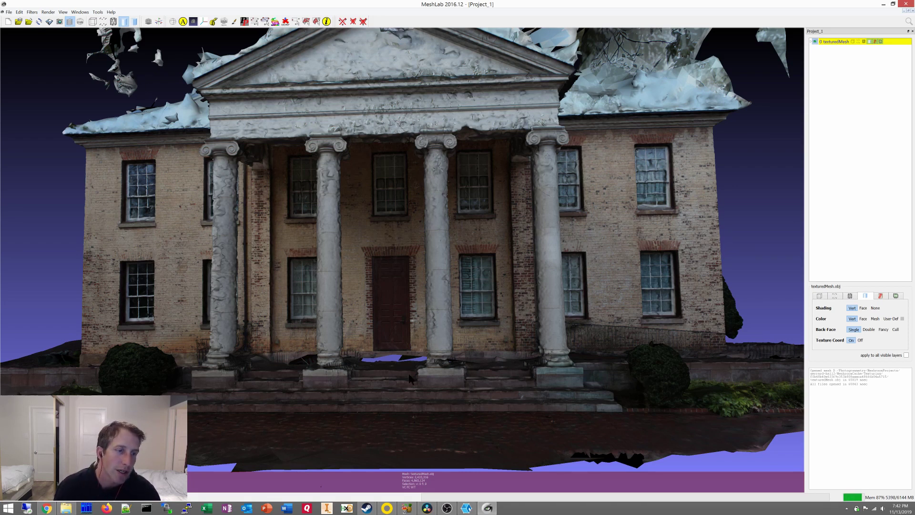
pyautogui.scroll(5, 407, 373)
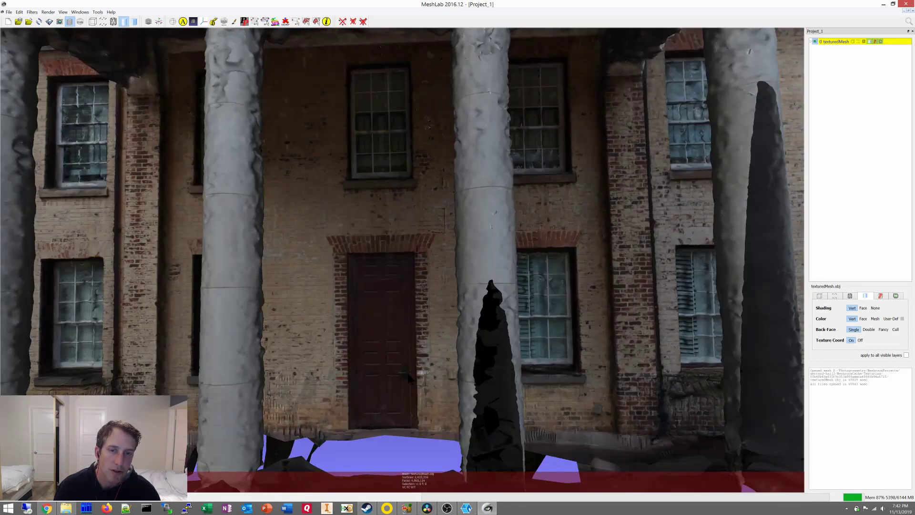
pyautogui.scroll(3, 408, 373)
pyautogui.scroll(3, 407, 370)
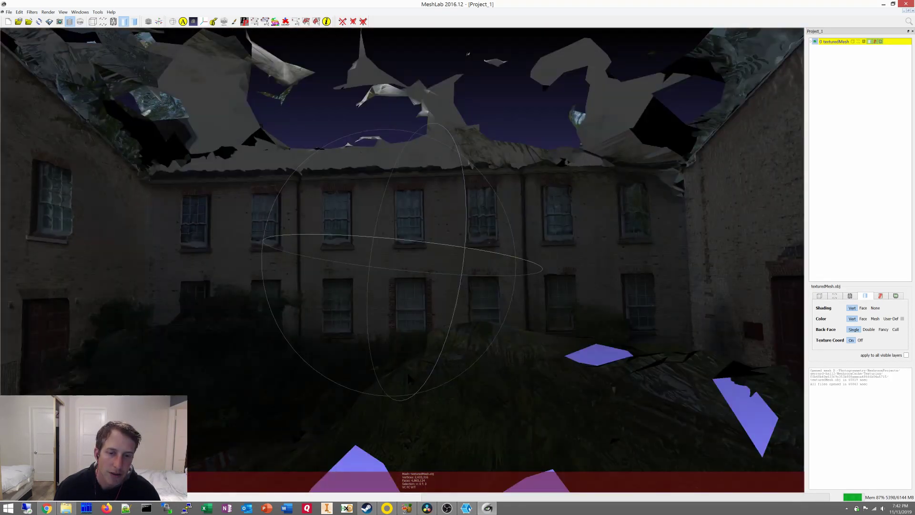
pyautogui.scroll(-5, 407, 371)
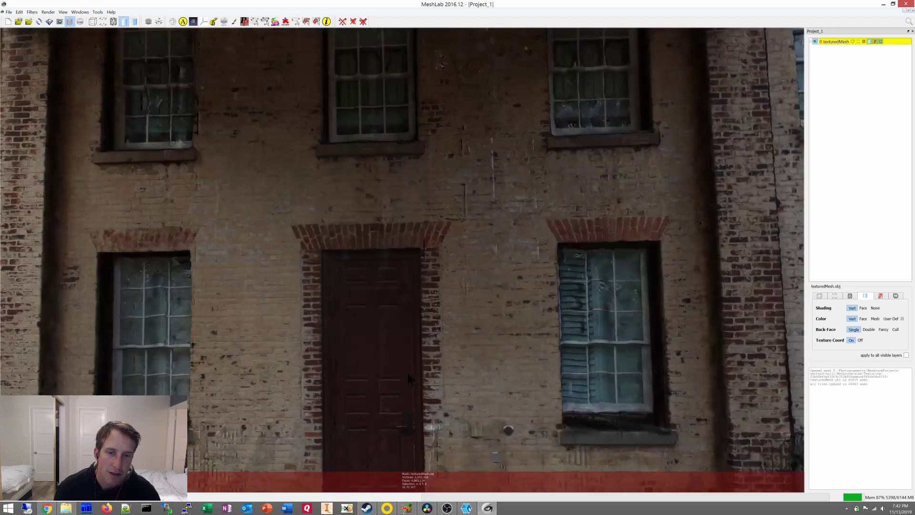
pyautogui.scroll(-3, 408, 373)
pyautogui.scroll(-4, 409, 377)
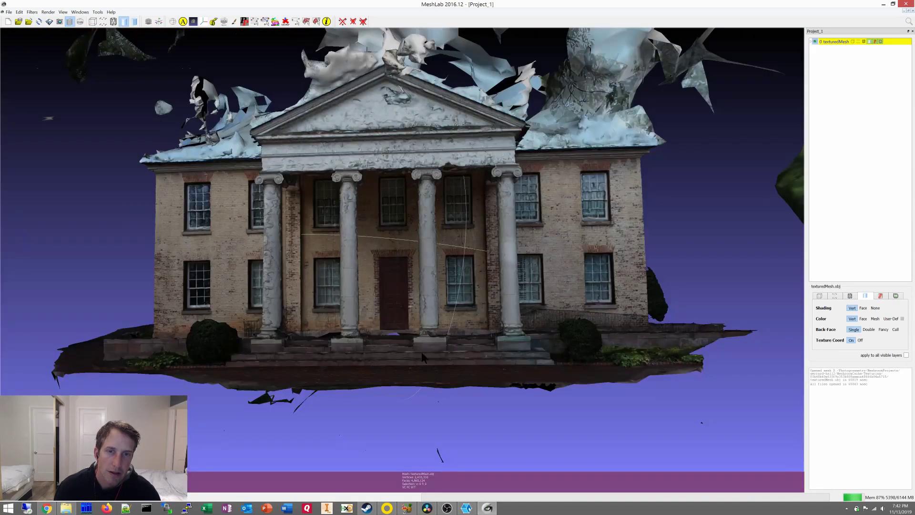
pyautogui.moveTo(469, 209)
pyautogui.mouseDown()
pyautogui.moveTo(465, 258)
pyautogui.moveTo(470, 224)
pyautogui.mouseUp()
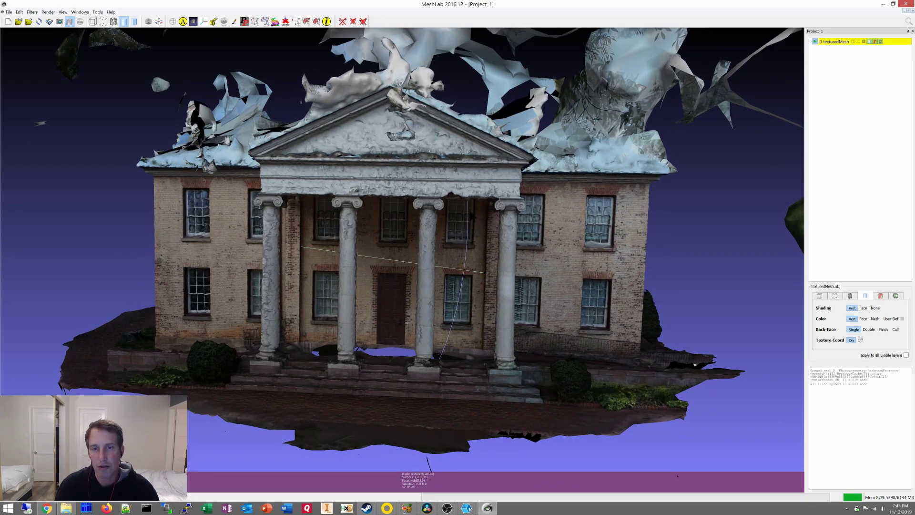
pyautogui.moveTo(472, 215); pyautogui.dragTo(471, 213)
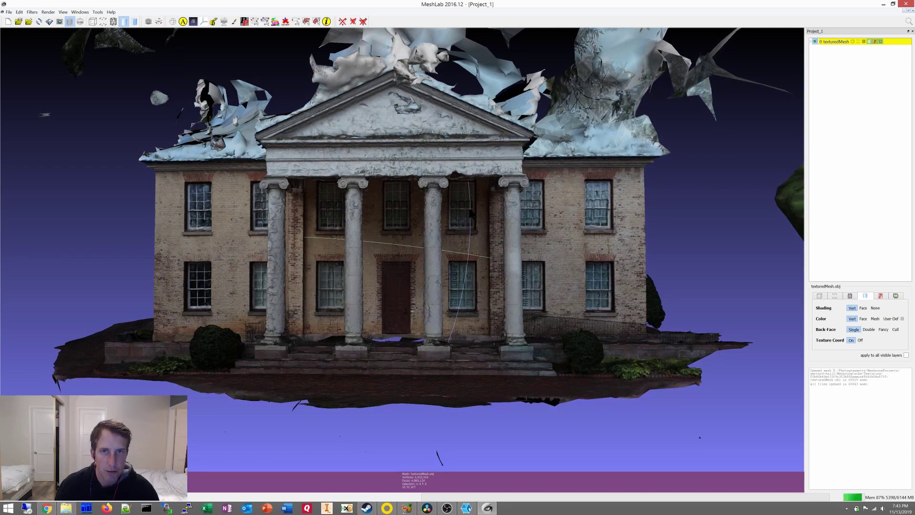